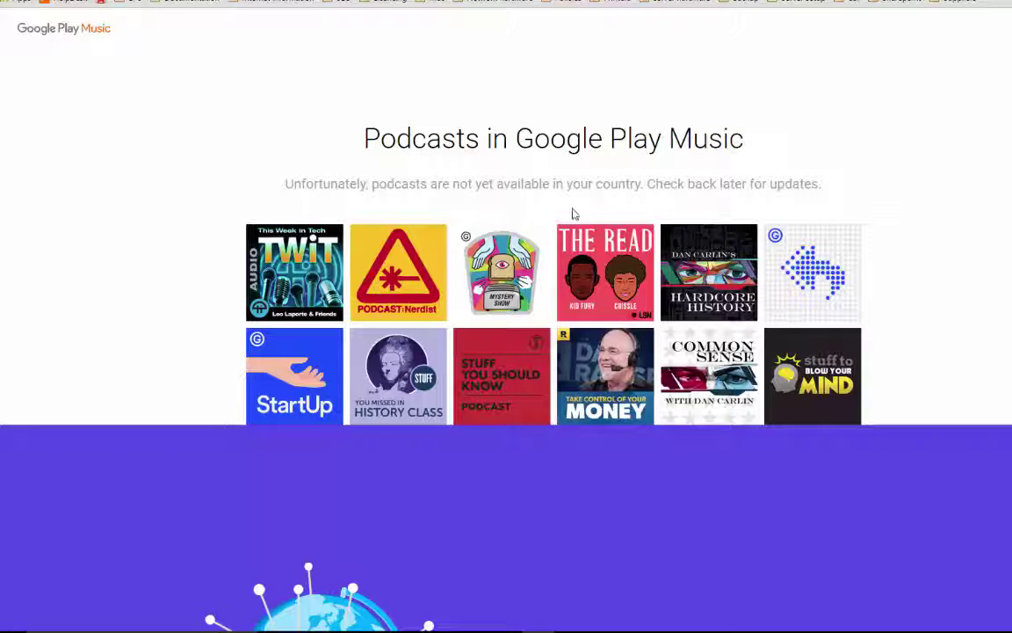
Search Chrome's settings for 'proxy' to bring up the Windows Internet Properties Connections tab.
drag(278, 187, 814, 182)
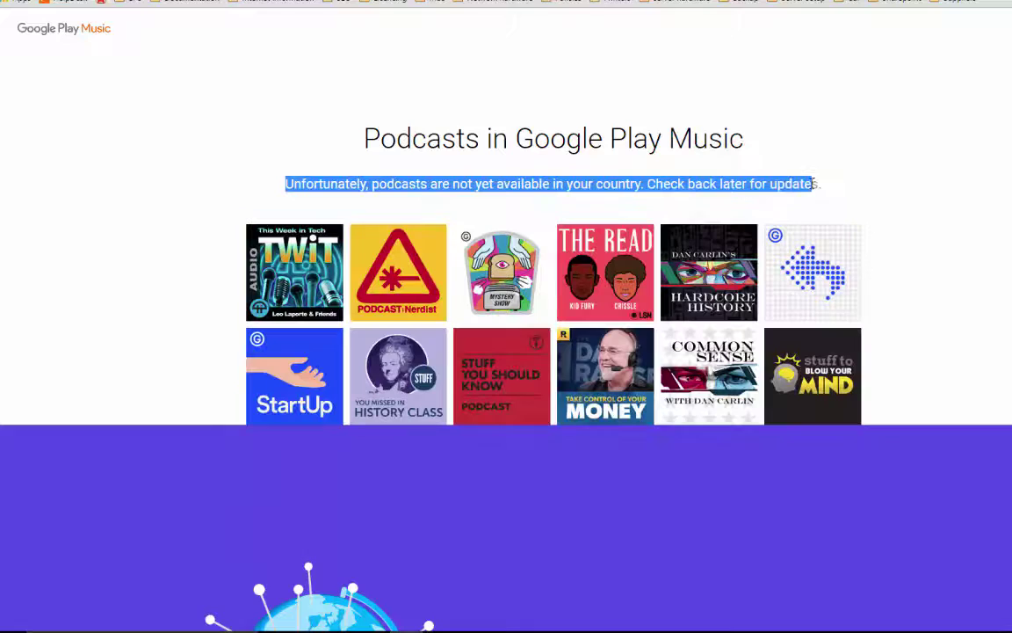
click(288, 115)
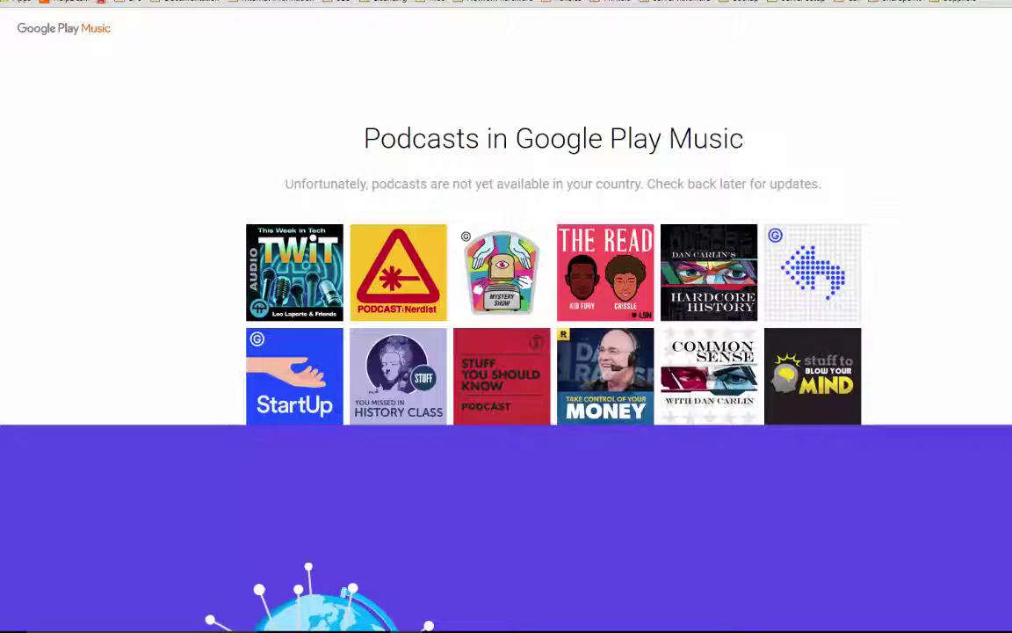
click(1000, 1)
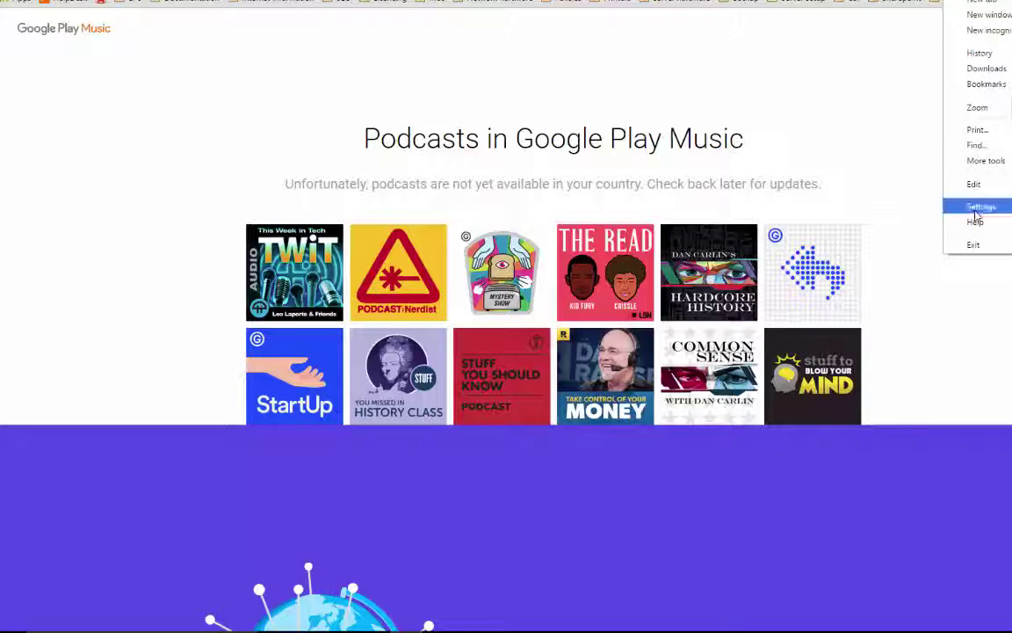
click(966, 206)
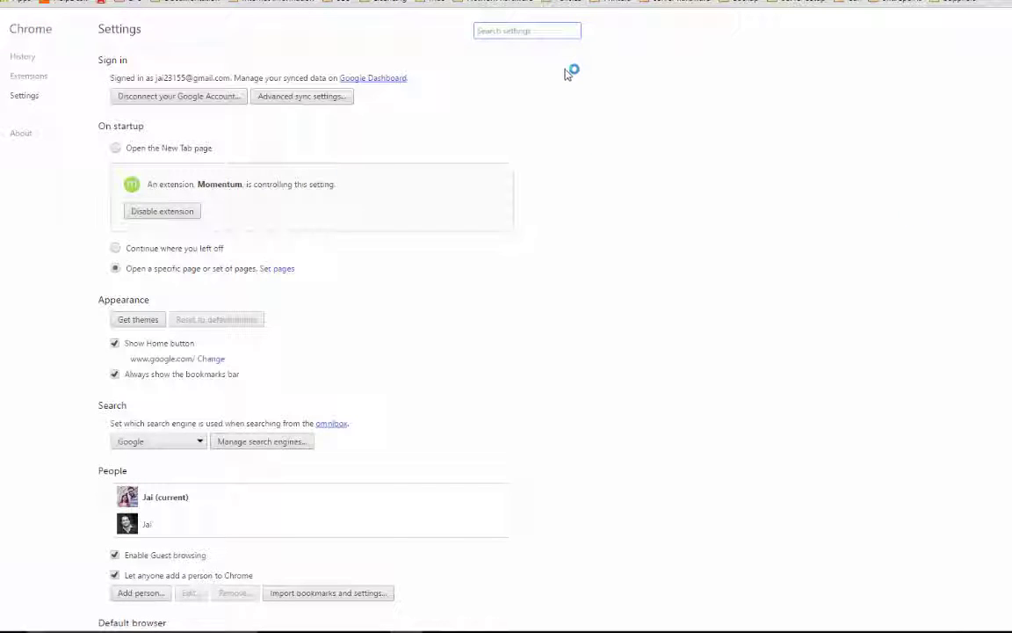
text(proxy)
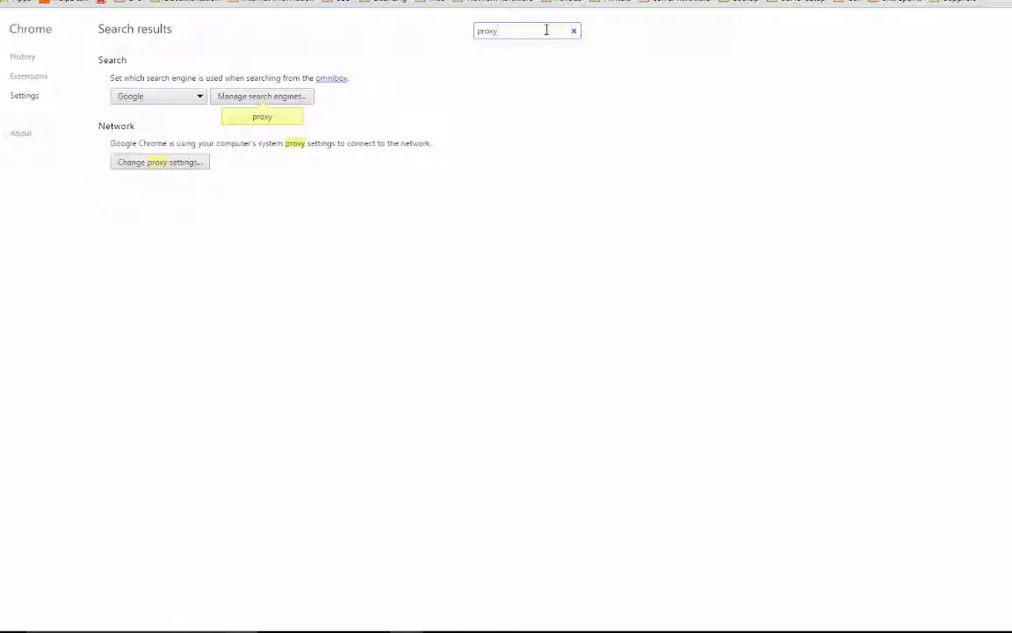
click(173, 172)
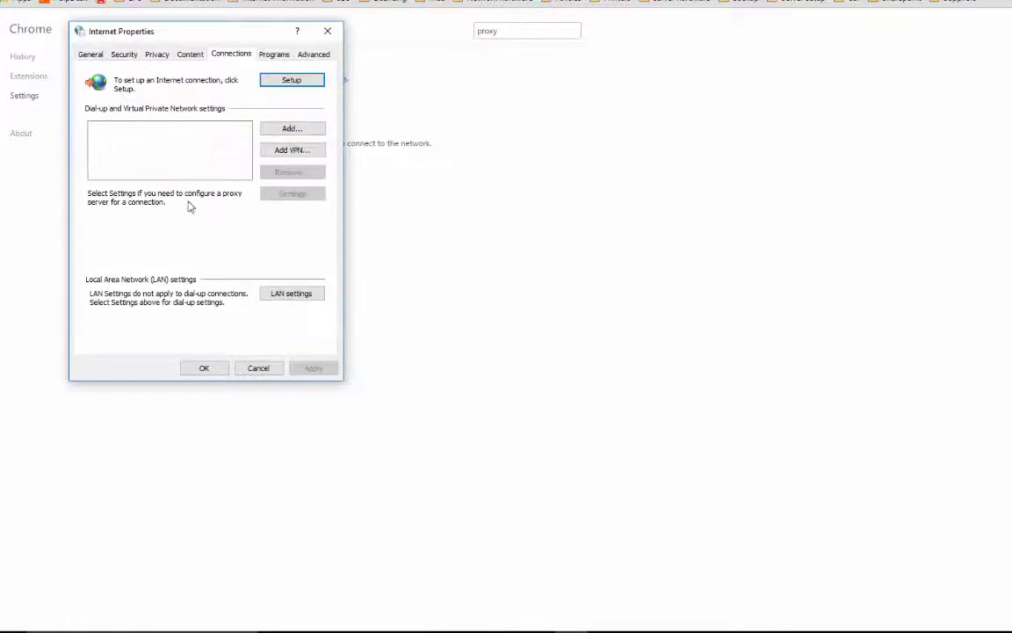
Set the LAN proxy server to 52.11.155.60 on port 8083 and close Internet Properties.
click(294, 299)
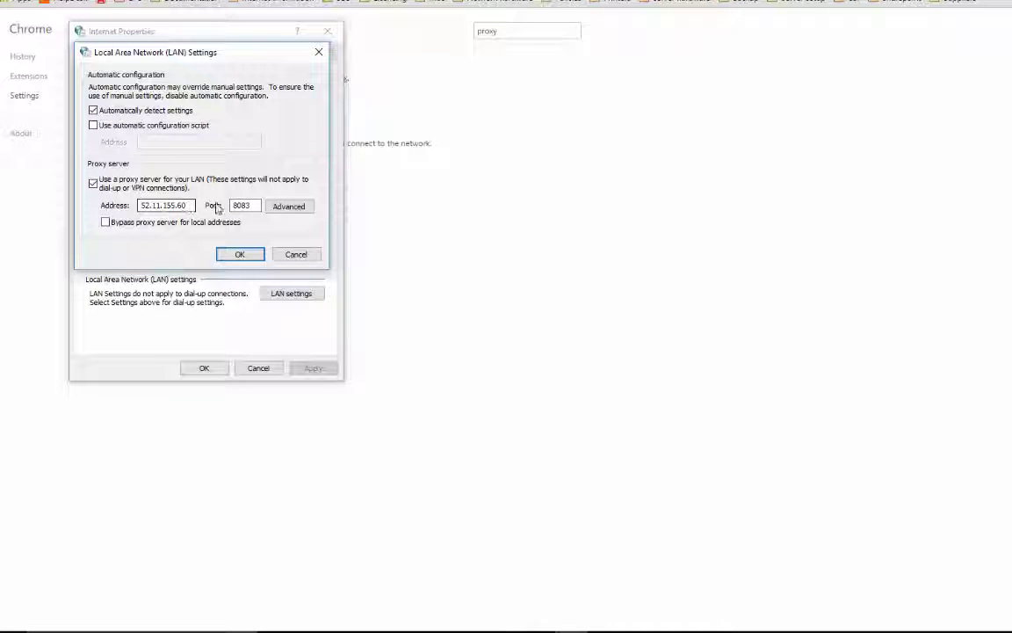
click(296, 254)
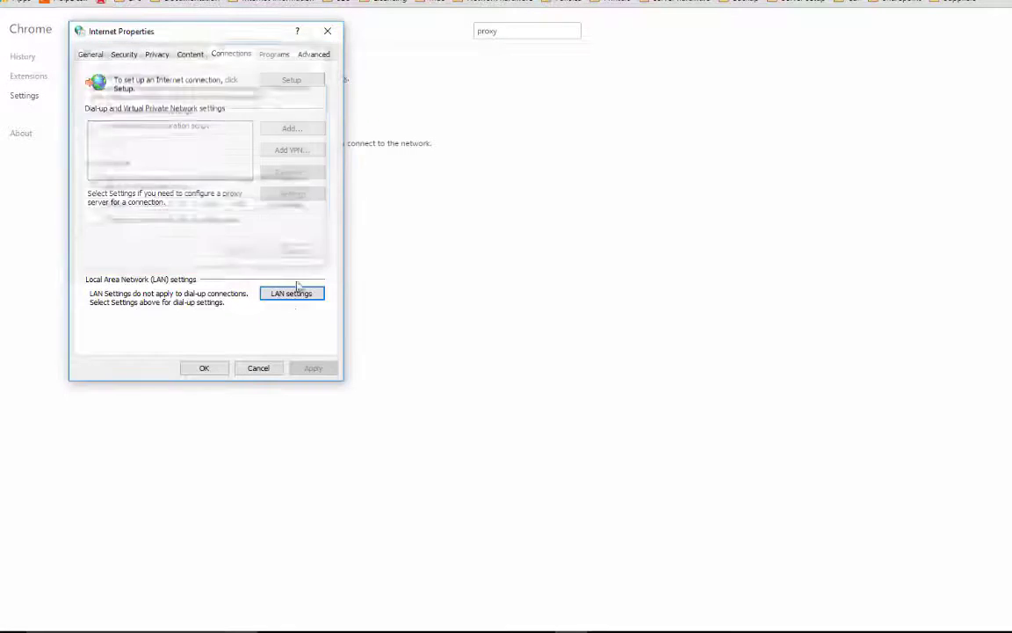
click(259, 369)
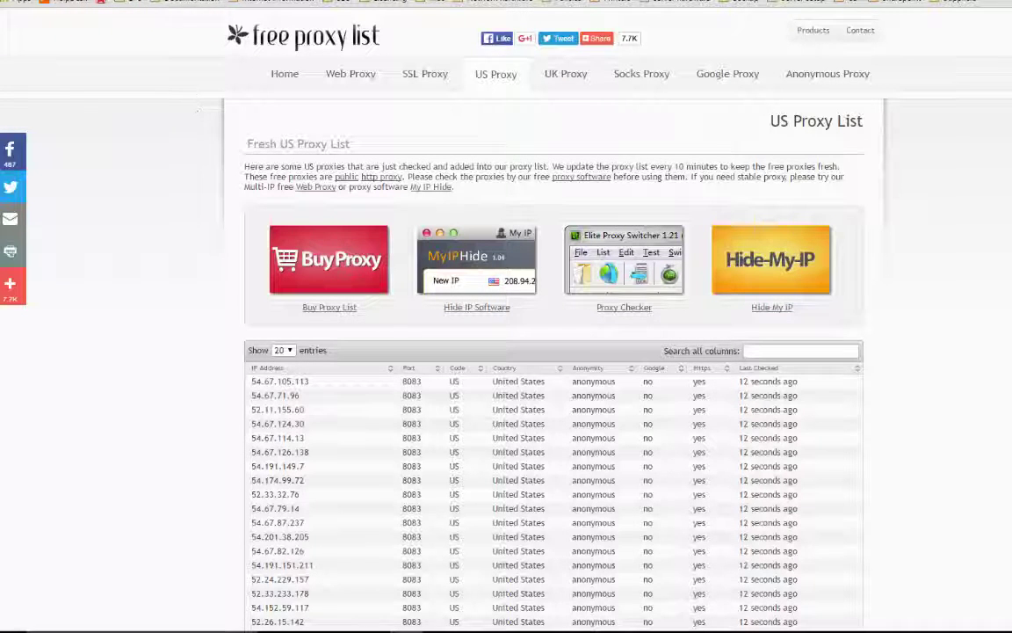
Reload the page, open us-proxy.org and scroll through its US Proxy List table.
key(F5)
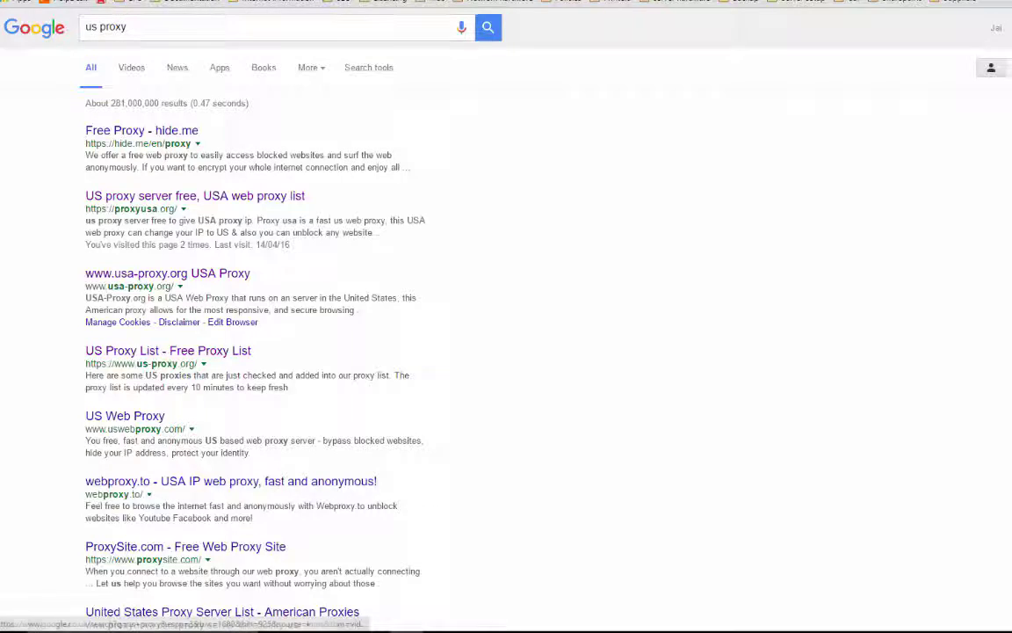
click(168, 351)
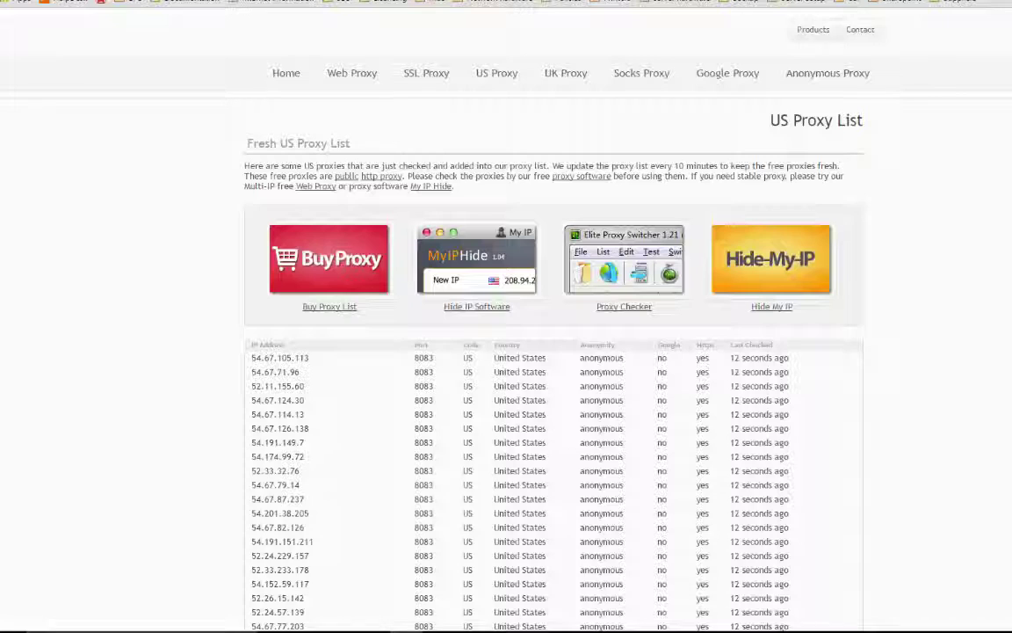
scroll(211, 325, down, 4)
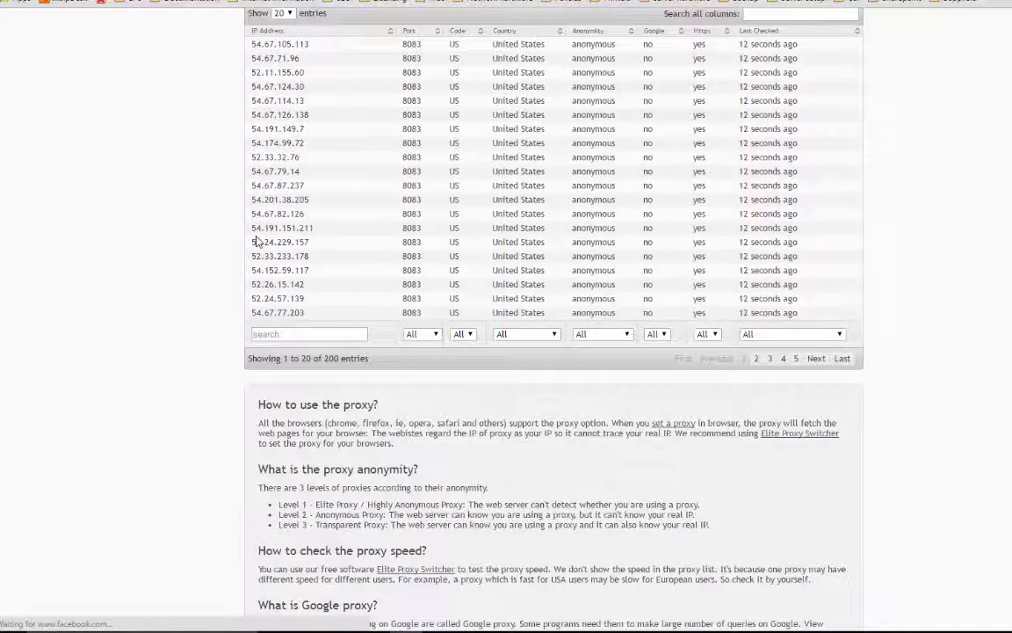
scroll(210, 224, up, 1)
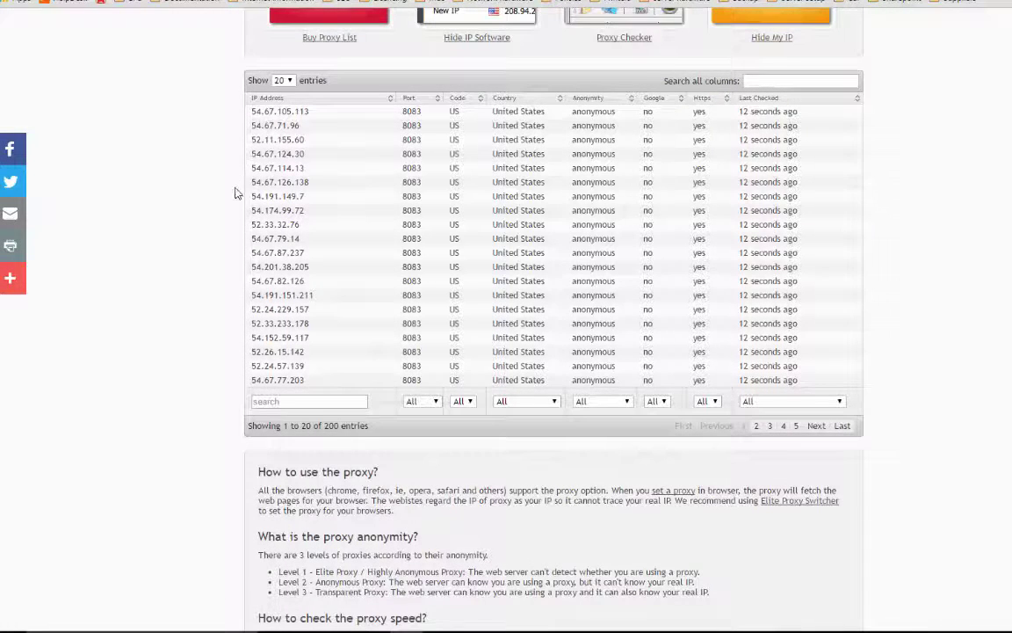
scroll(234, 191, up, 2)
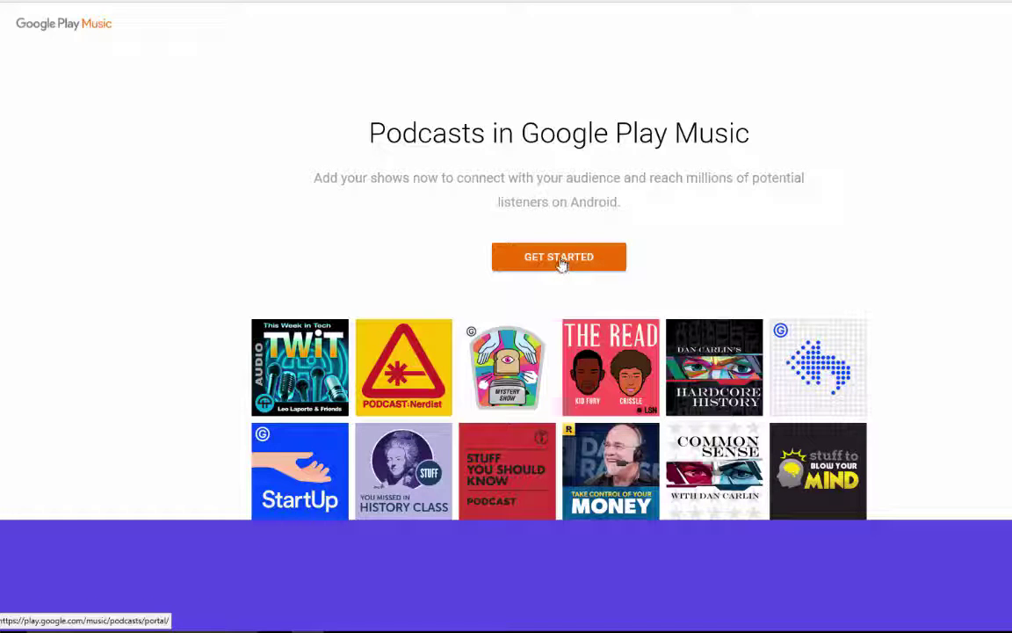
Start adding shows to the podcast portal and enter the Google account e-mail.
click(562, 257)
click(551, 274)
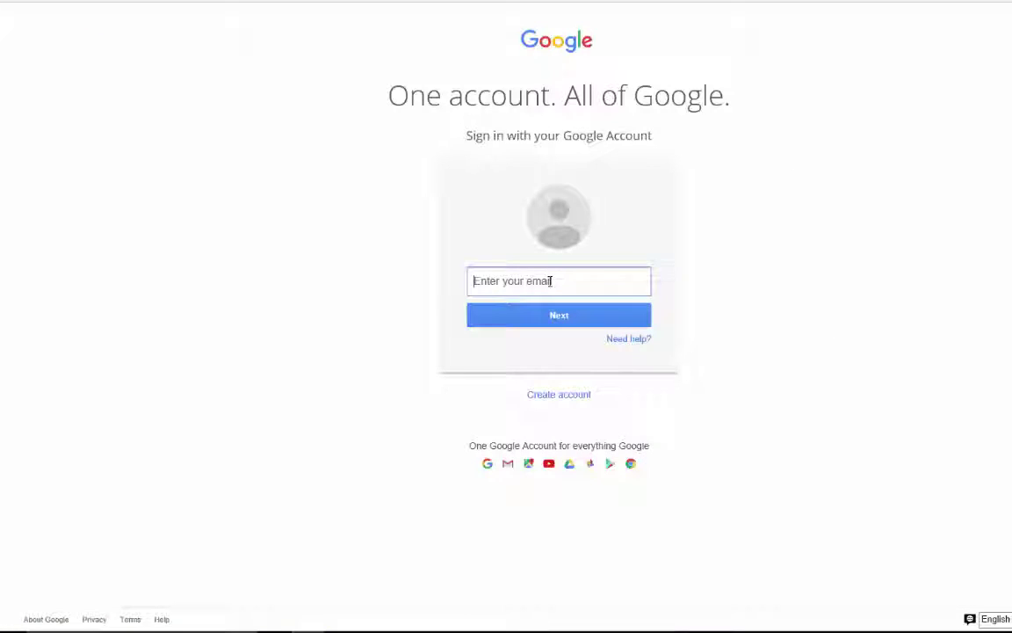
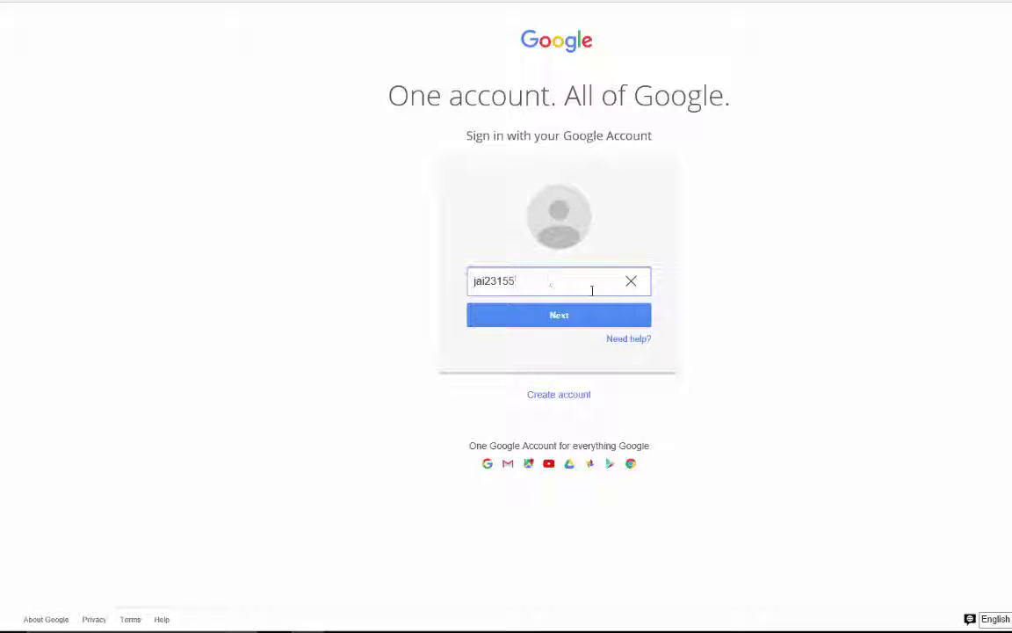
click(566, 319)
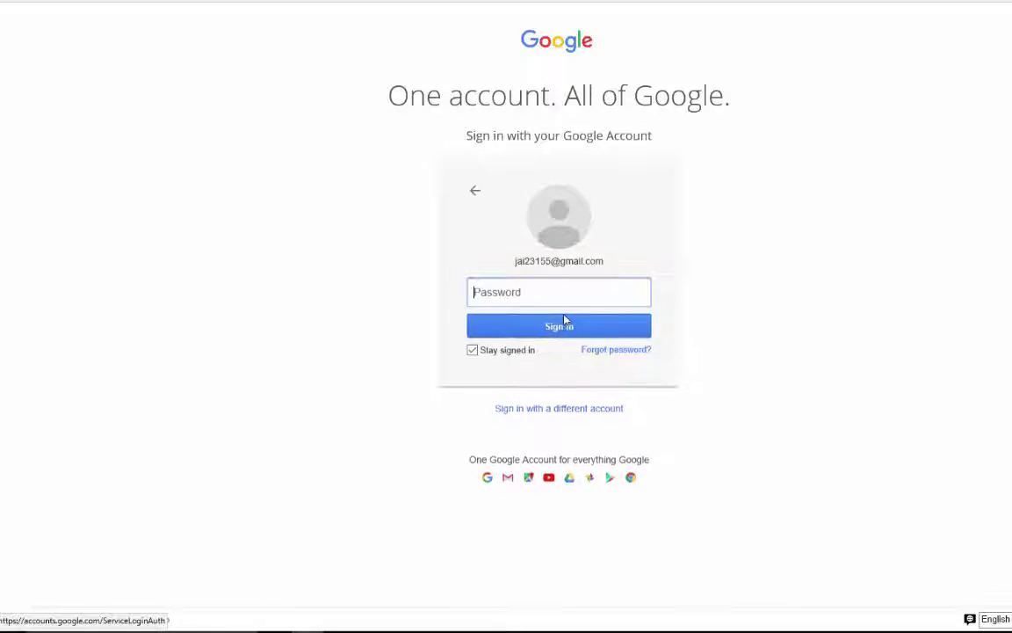
Enter the account password and submit the sign-in.
mouse_move(497, 355)
click(517, 293)
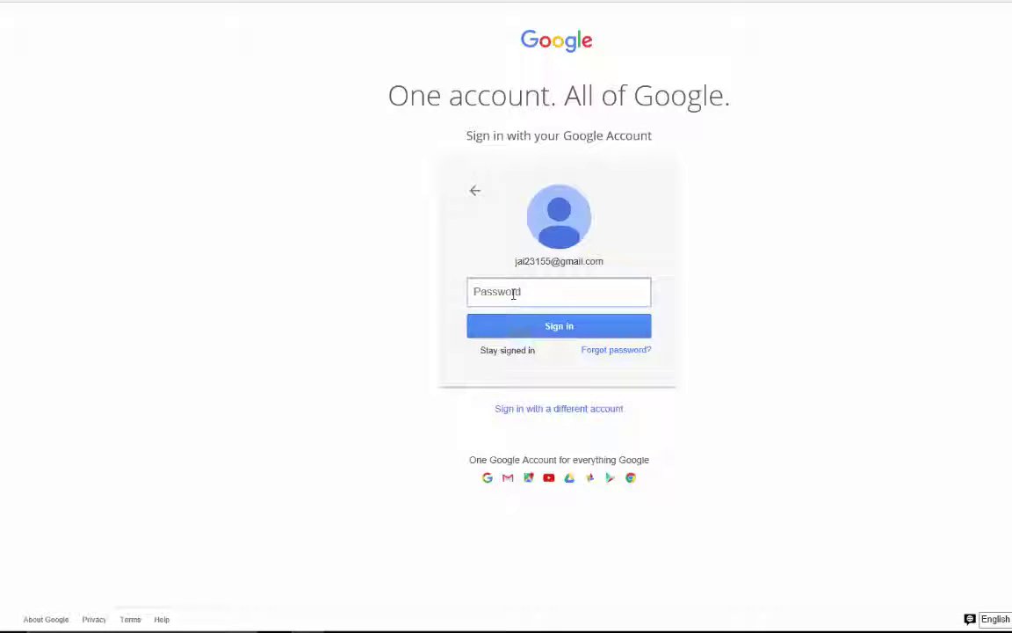
text(**********)
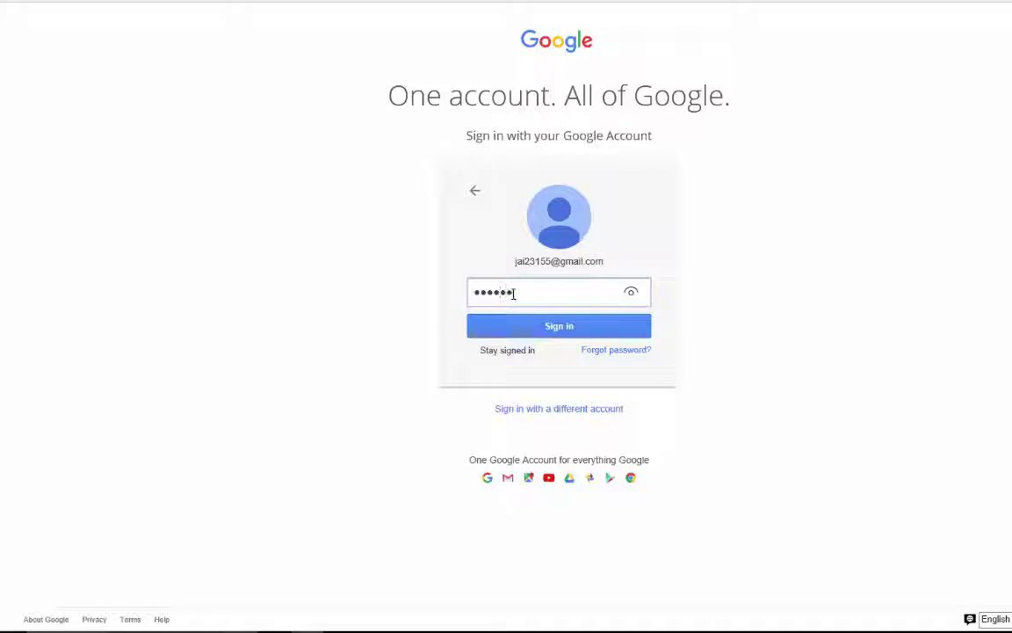
text(**)
key(Return)
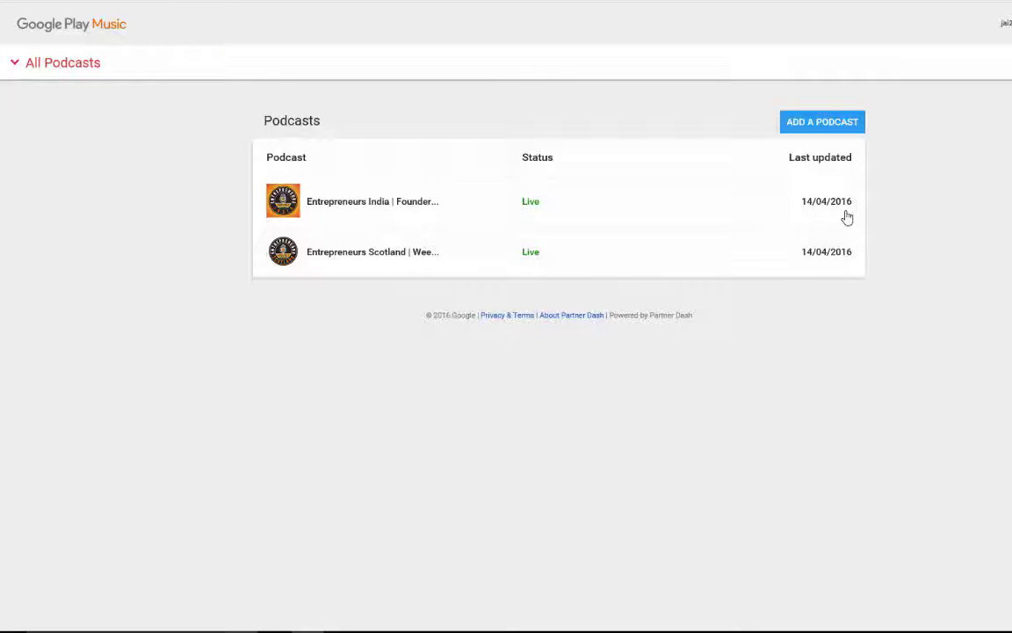
Open the Entrepreneurs India podcast from the Podcasts list.
click(417, 197)
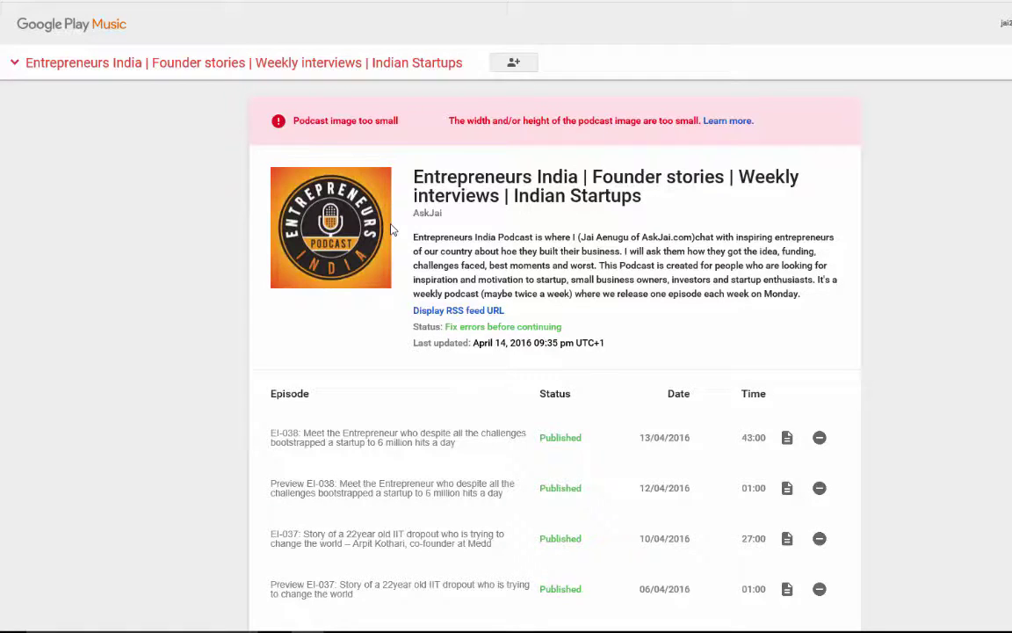
scroll(392, 229, down, 5)
scroll(363, 314, up, 3)
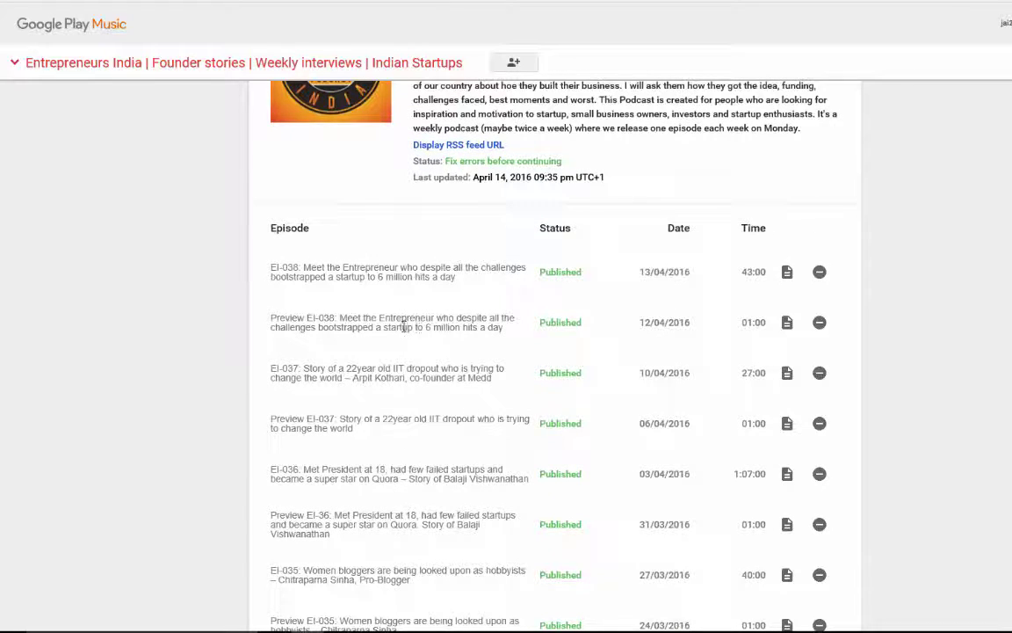
scroll(451, 300, down, 5)
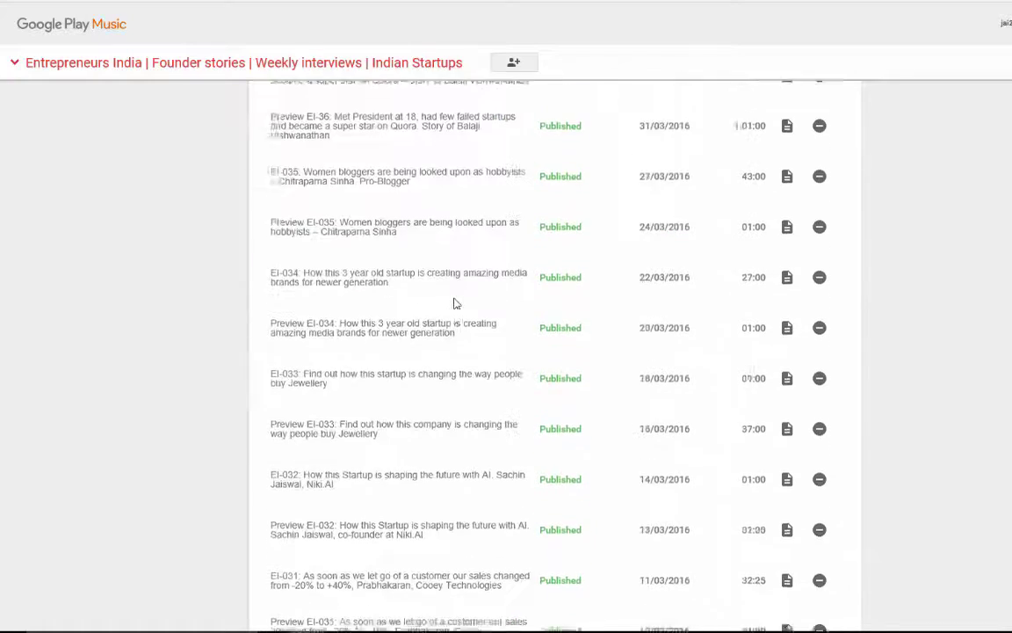
scroll(454, 303, up, 6)
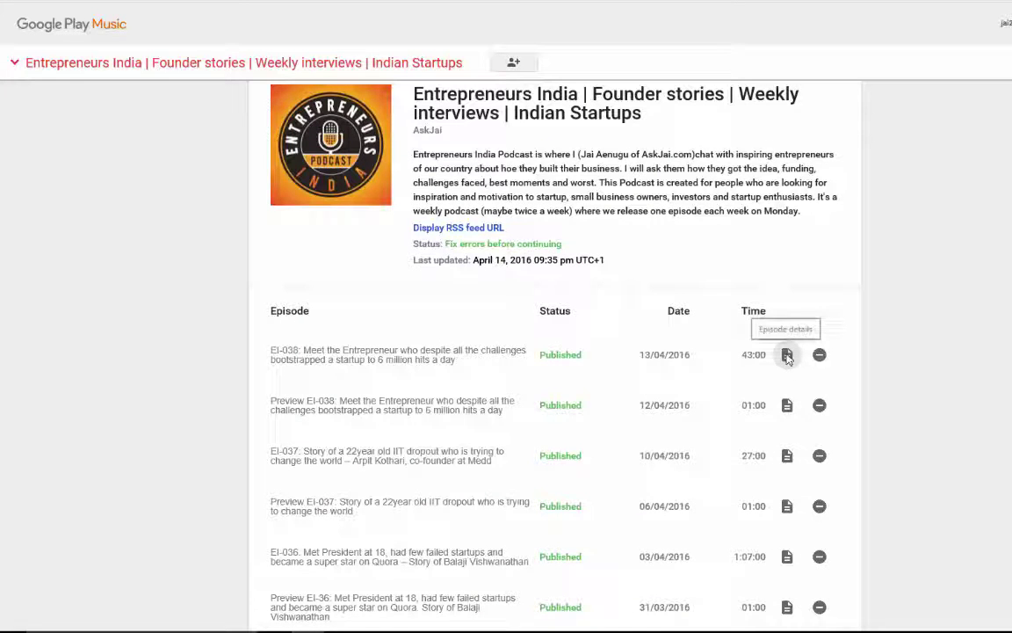
click(788, 356)
scroll(699, 421, down, 3)
scroll(699, 421, down, 5)
scroll(709, 411, up, 8)
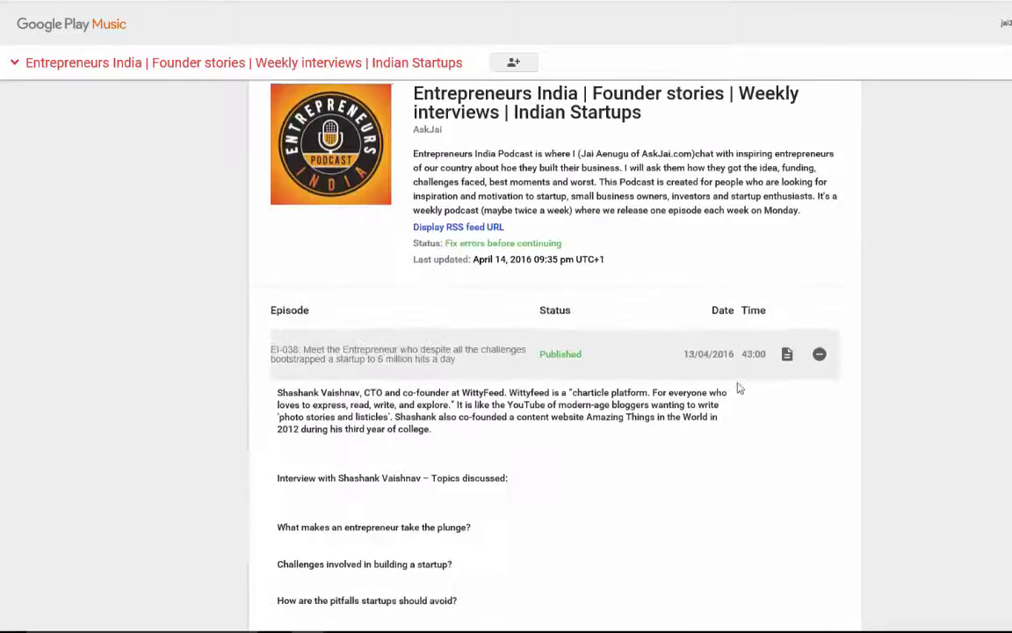
click(787, 354)
scroll(532, 461, down, 3)
scroll(532, 462, down, 3)
scroll(535, 461, up, 8)
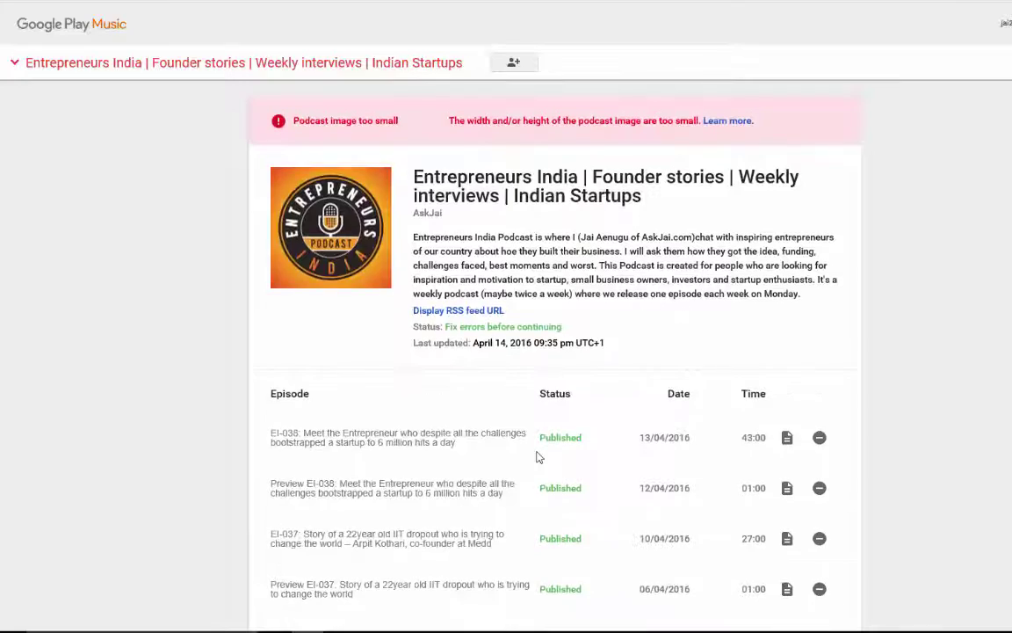